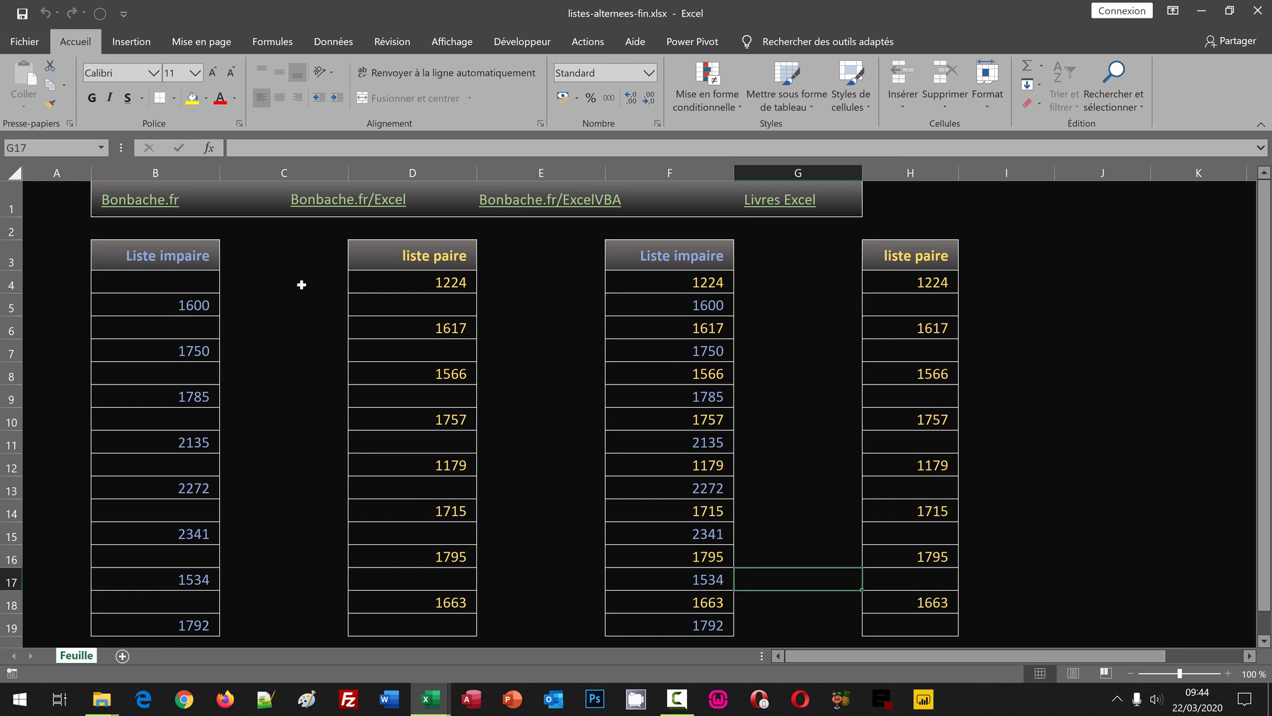
- Review the odd, even and combined list headers, then switch to the listes-alternees.xlsx workbook
left_click(175, 256)
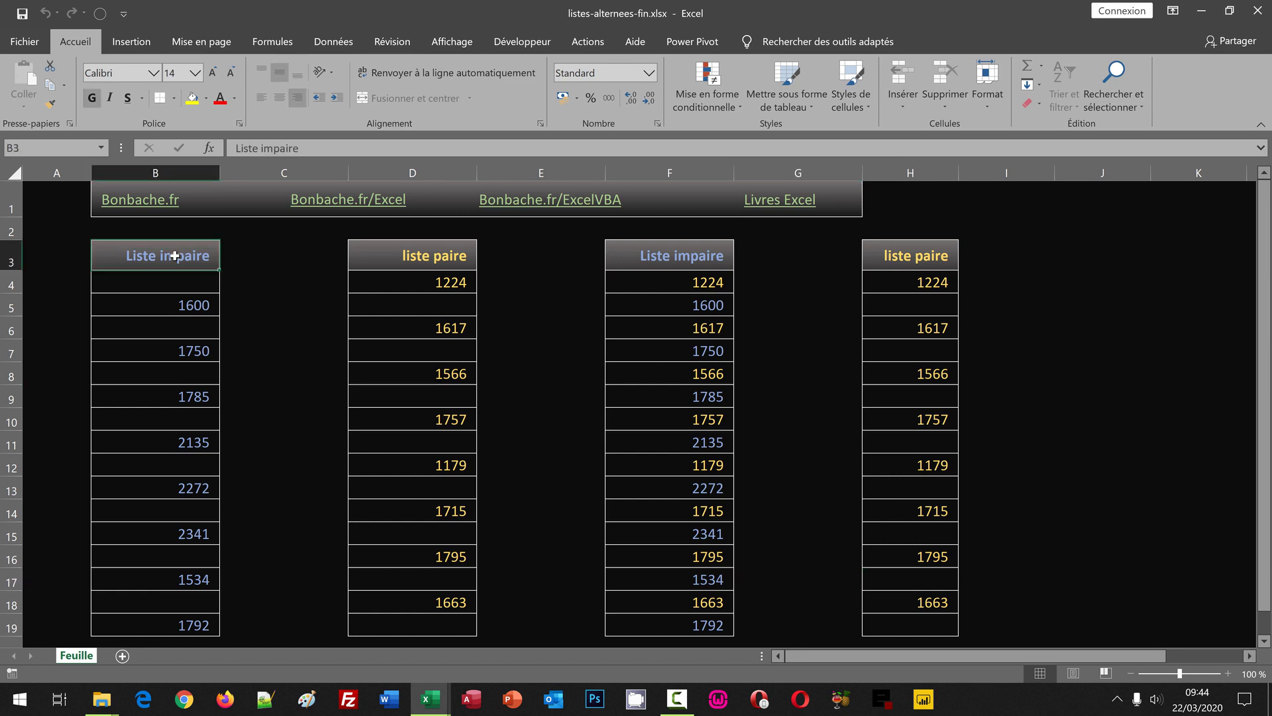
key("Right")
key("Right")
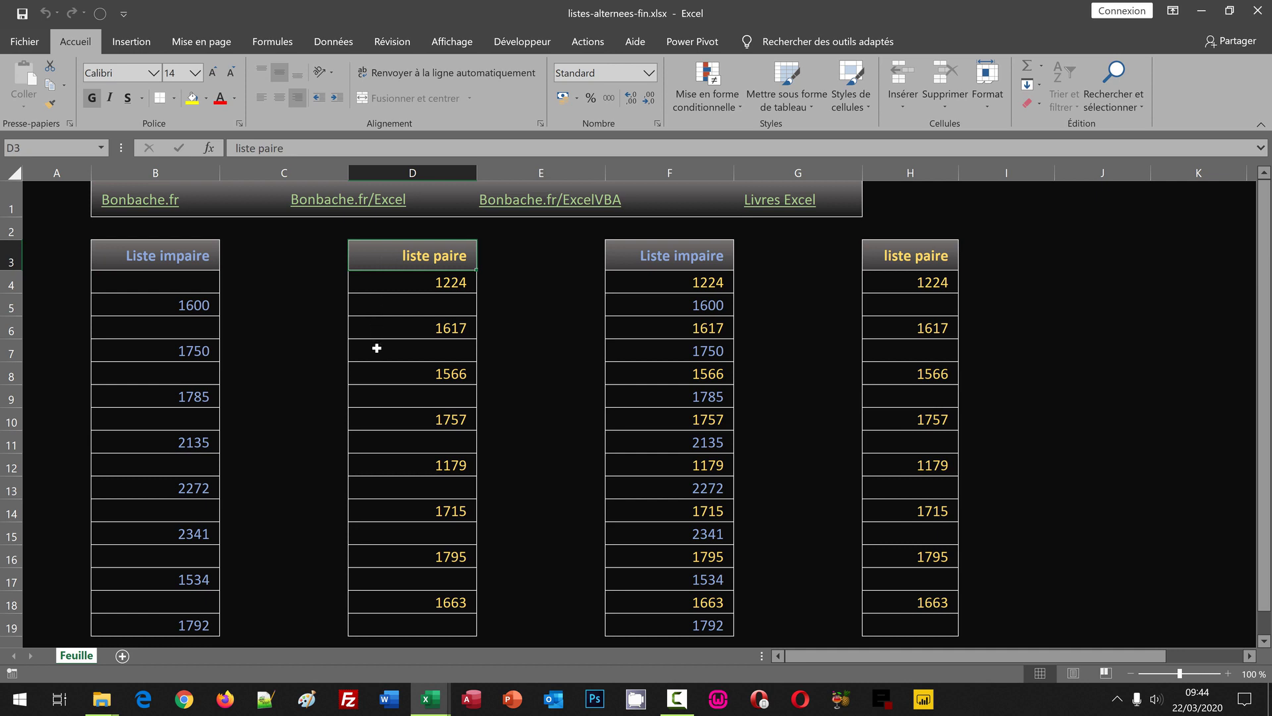
key("Right")
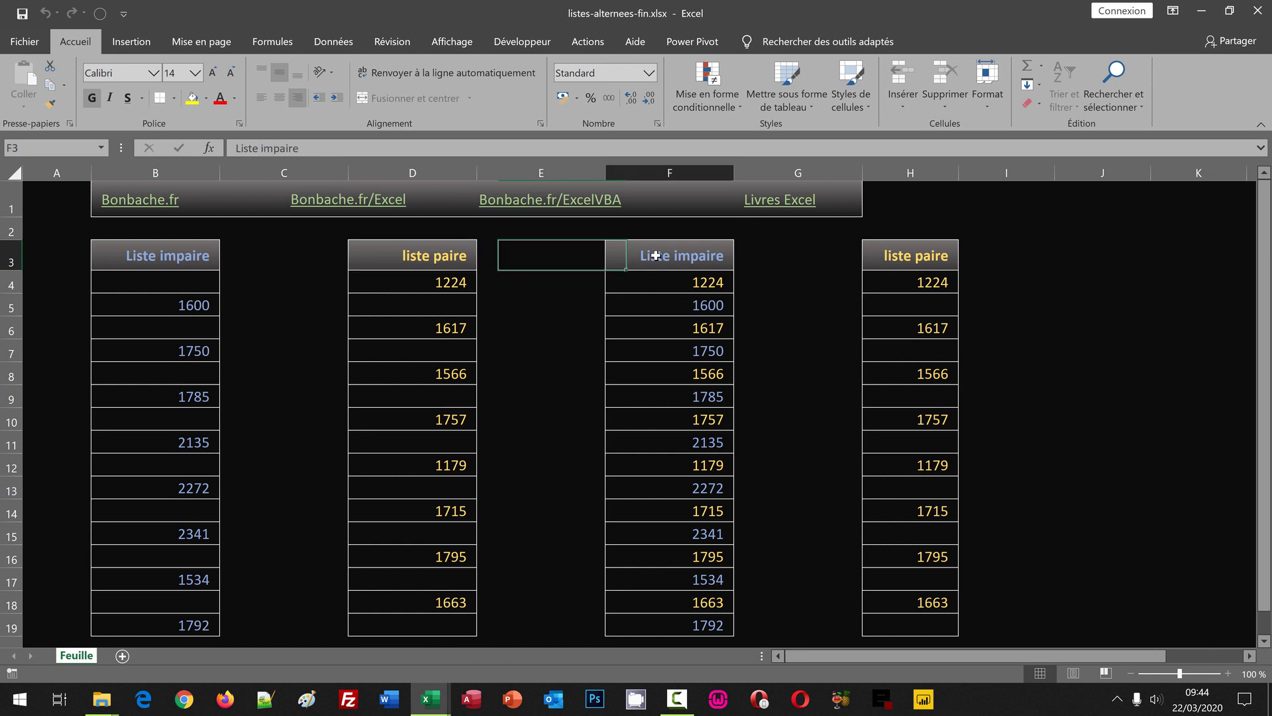
key("Right")
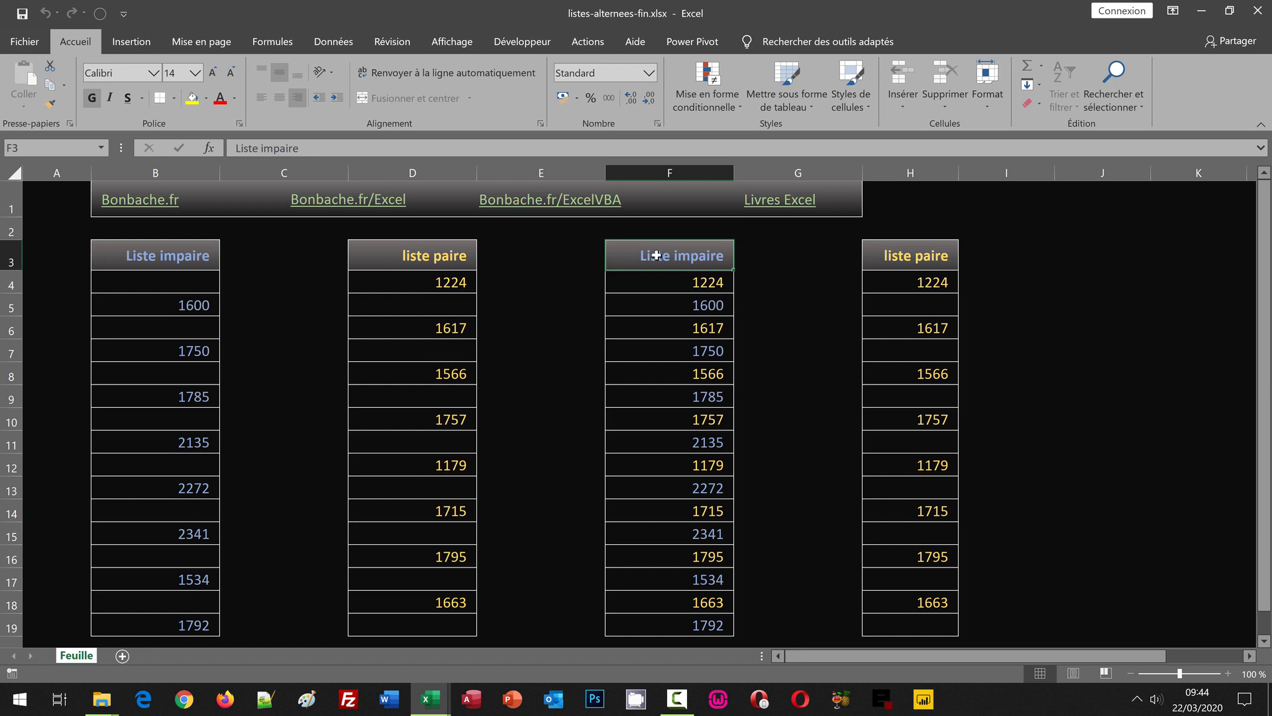
left_click(539, 387)
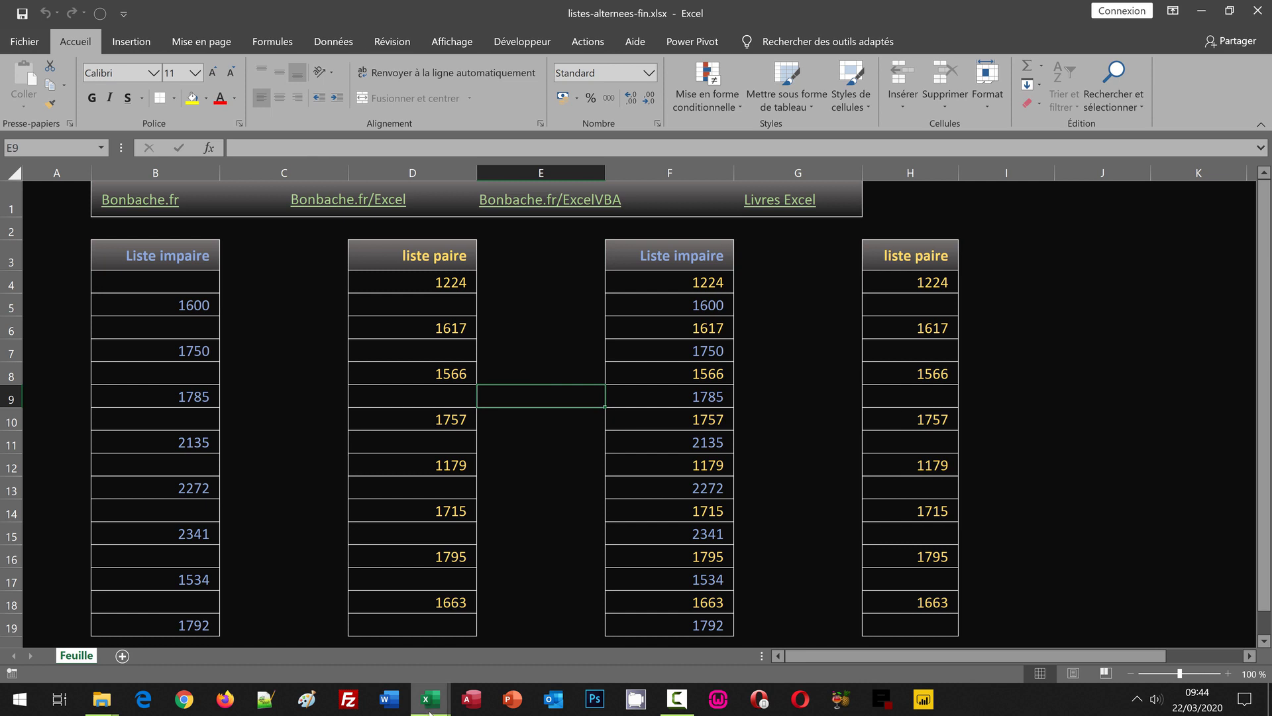
mouse_move(430, 699)
left_click(466, 667)
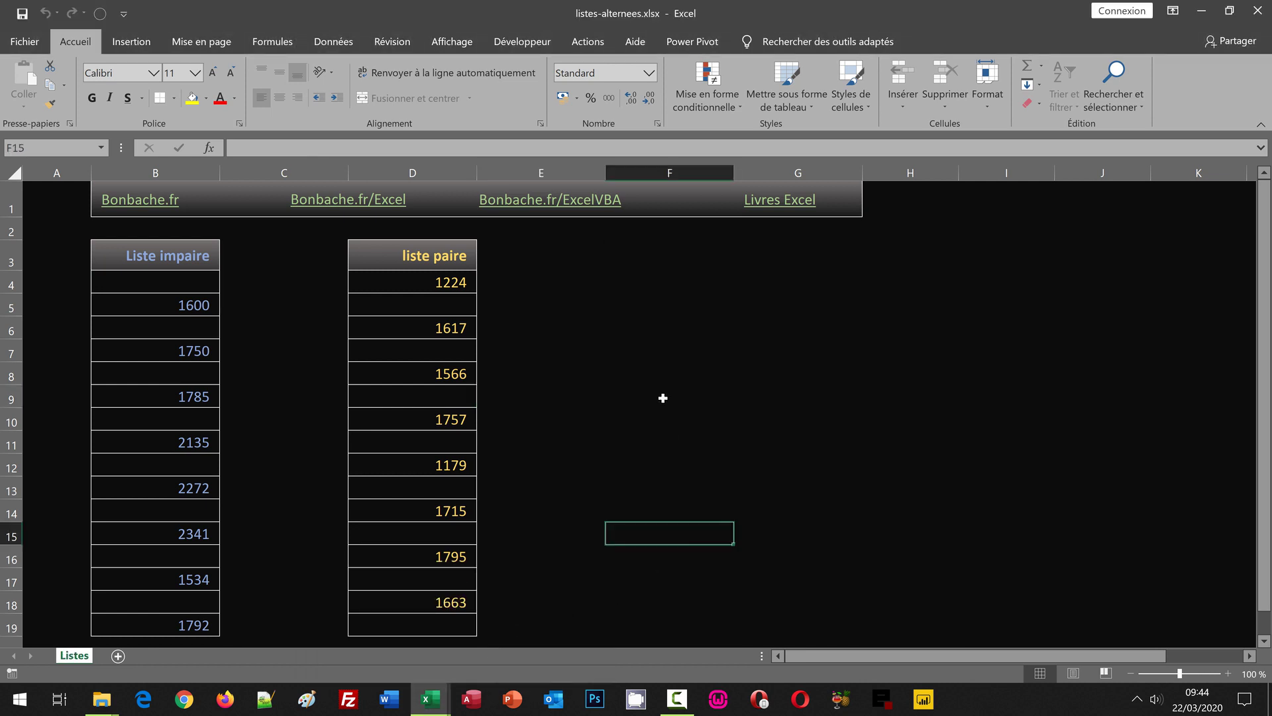
left_click(657, 379)
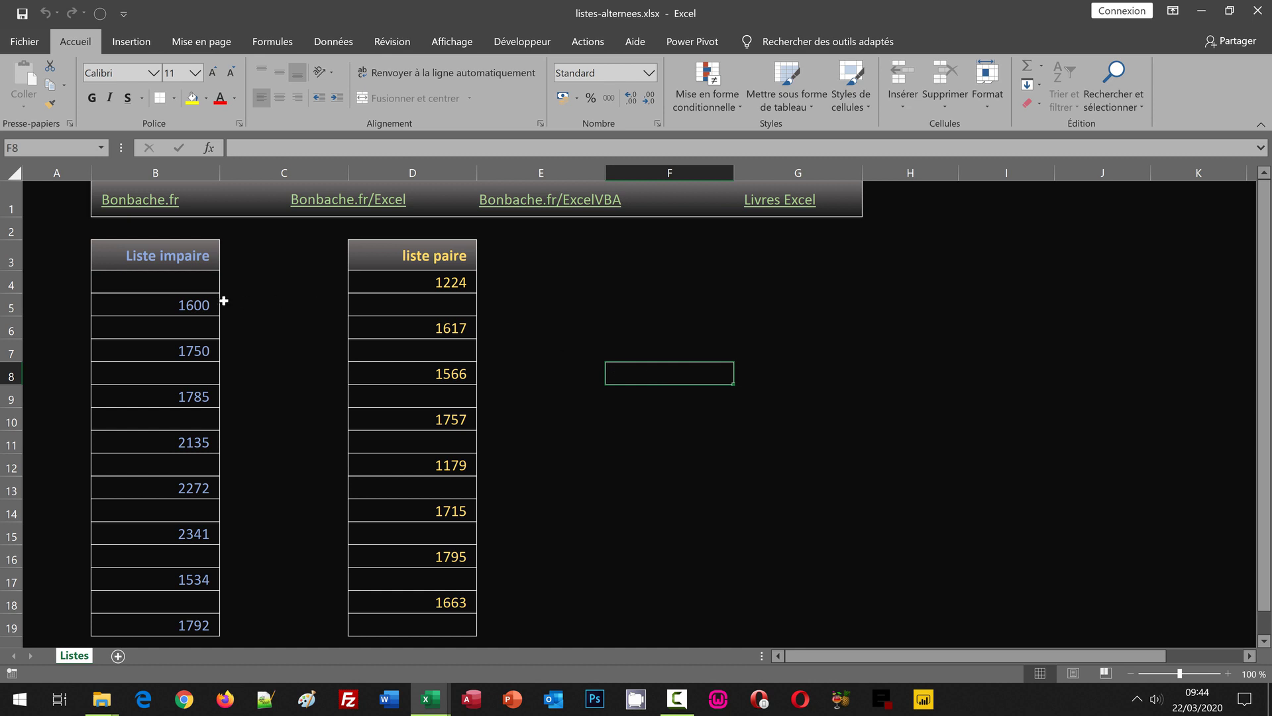
left_click(153, 257)
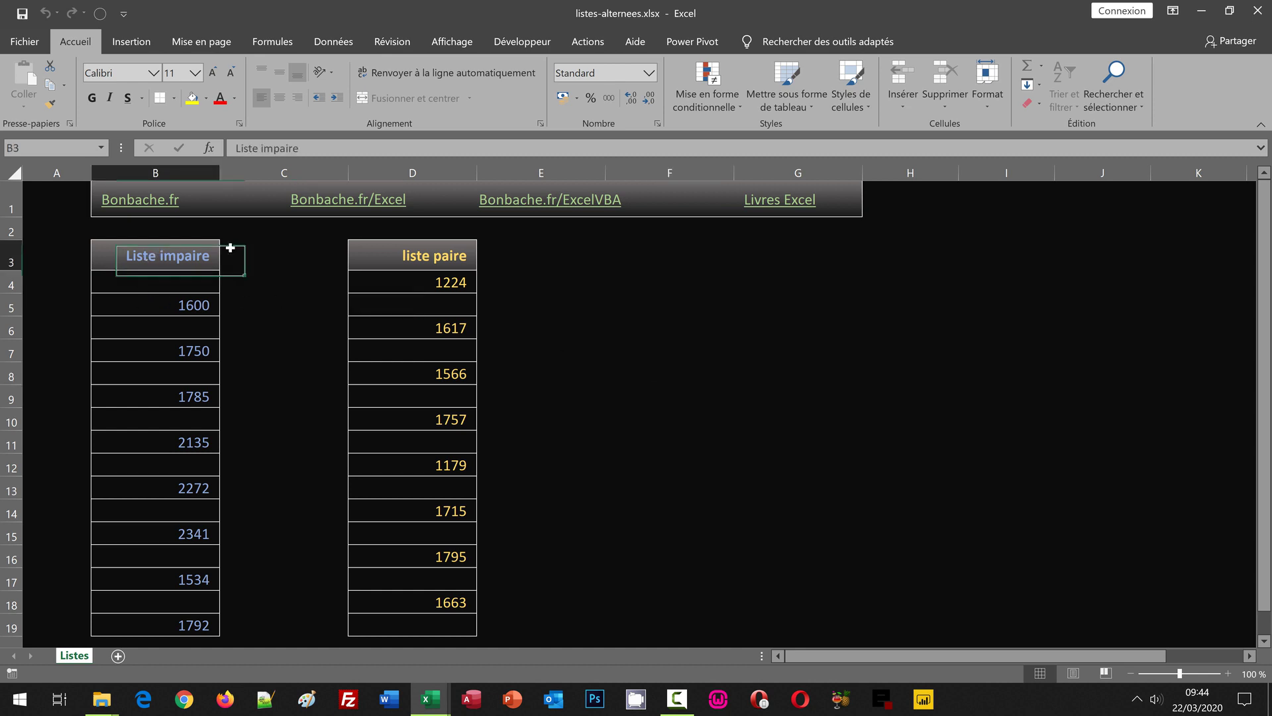
left_click(404, 254)
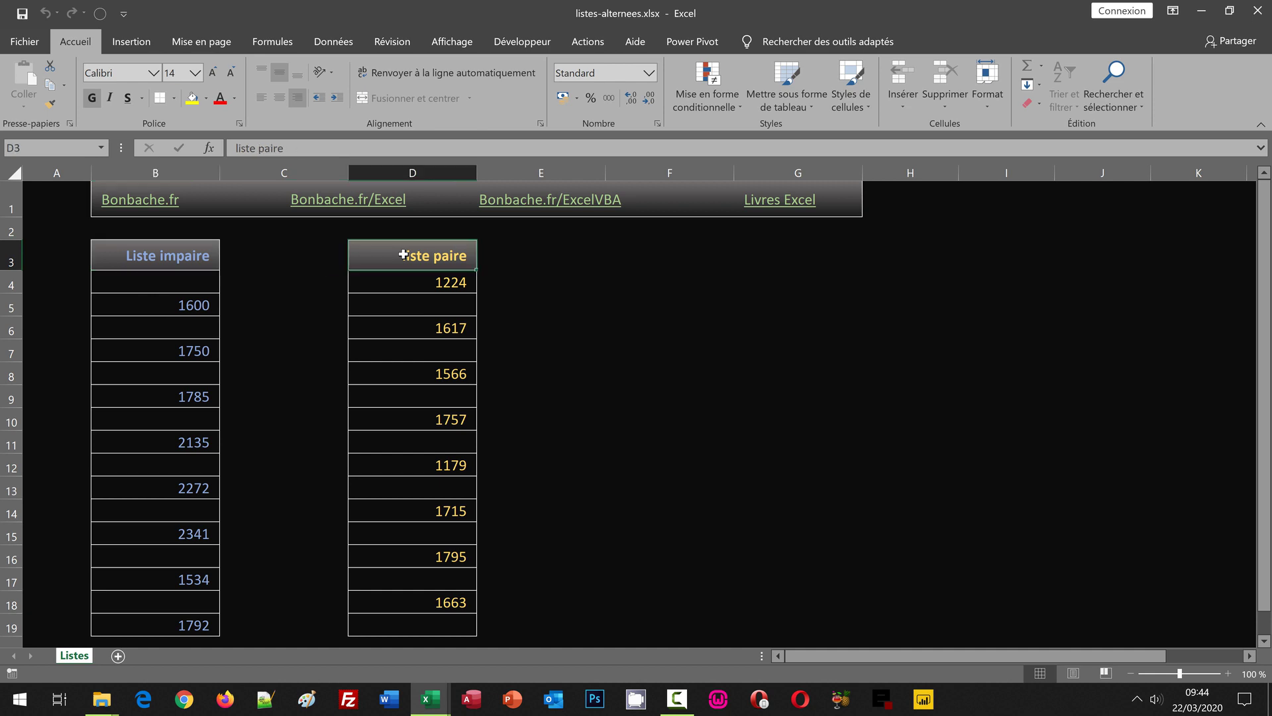
left_click(159, 256)
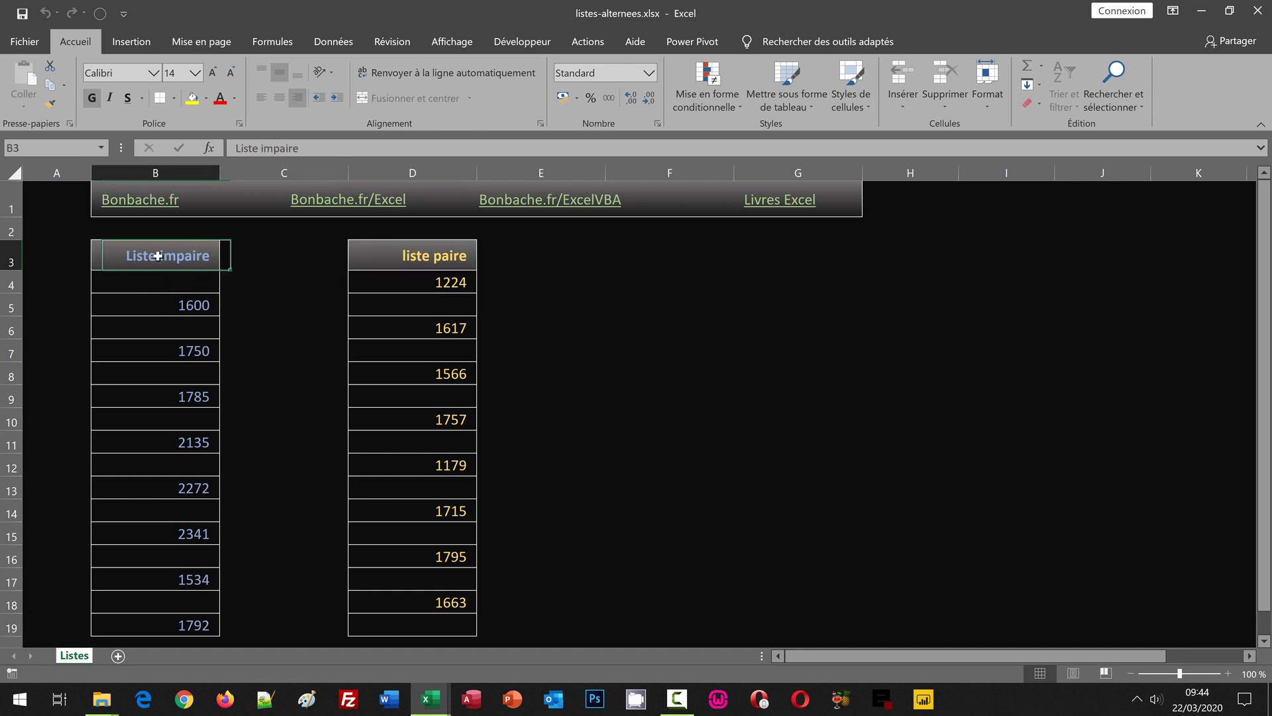
left_click(437, 255)
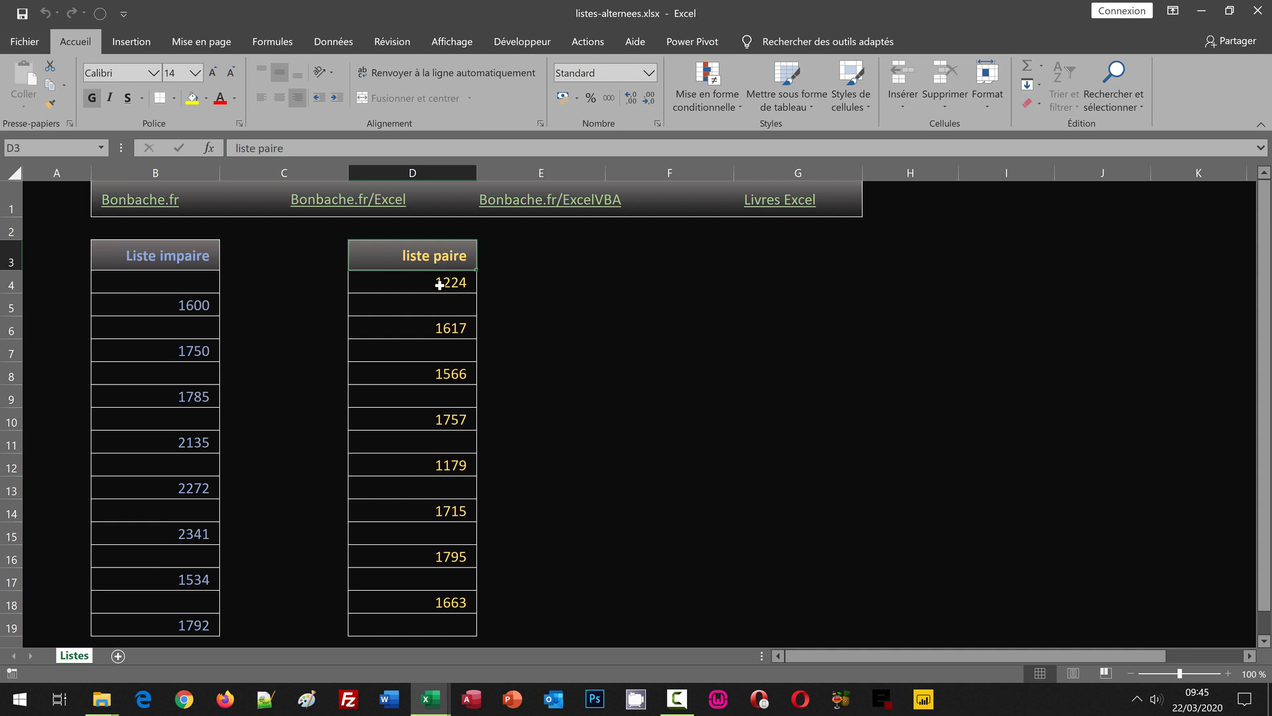
left_click(439, 285)
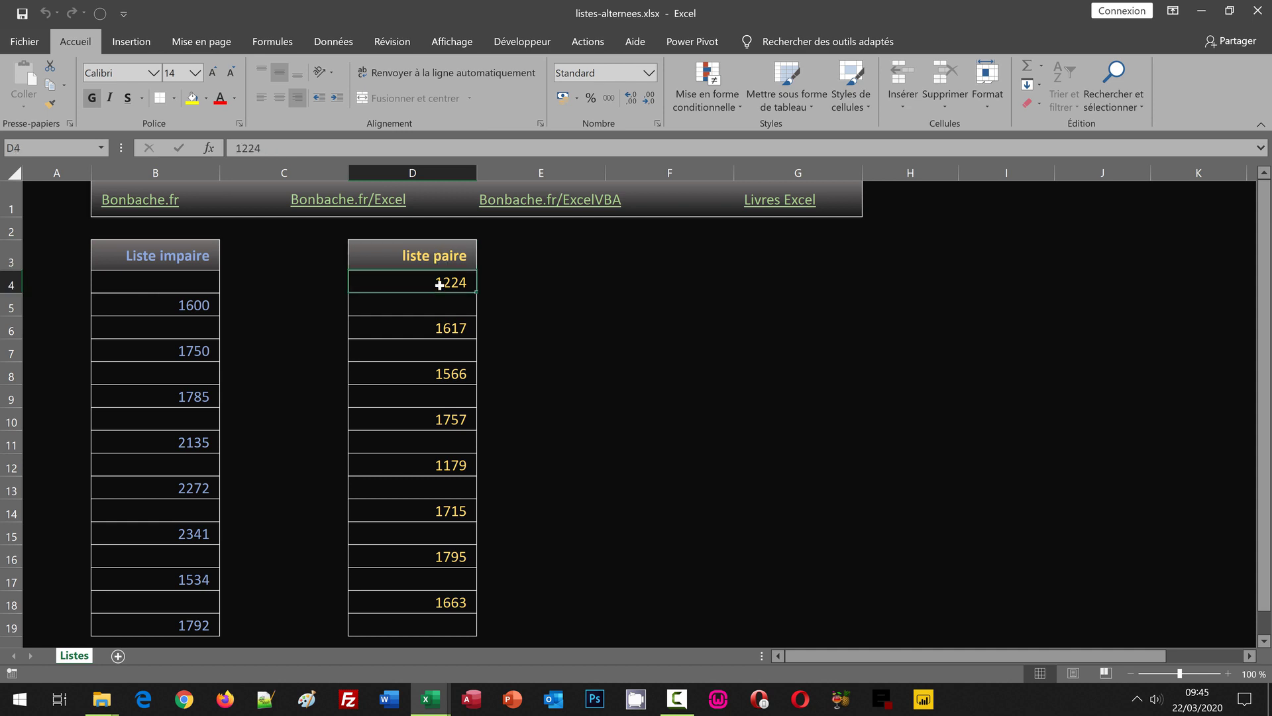
- Copy the even list D4:D19 to the clipboard and select B4 as the paste target
left_click(402, 615, "shift")
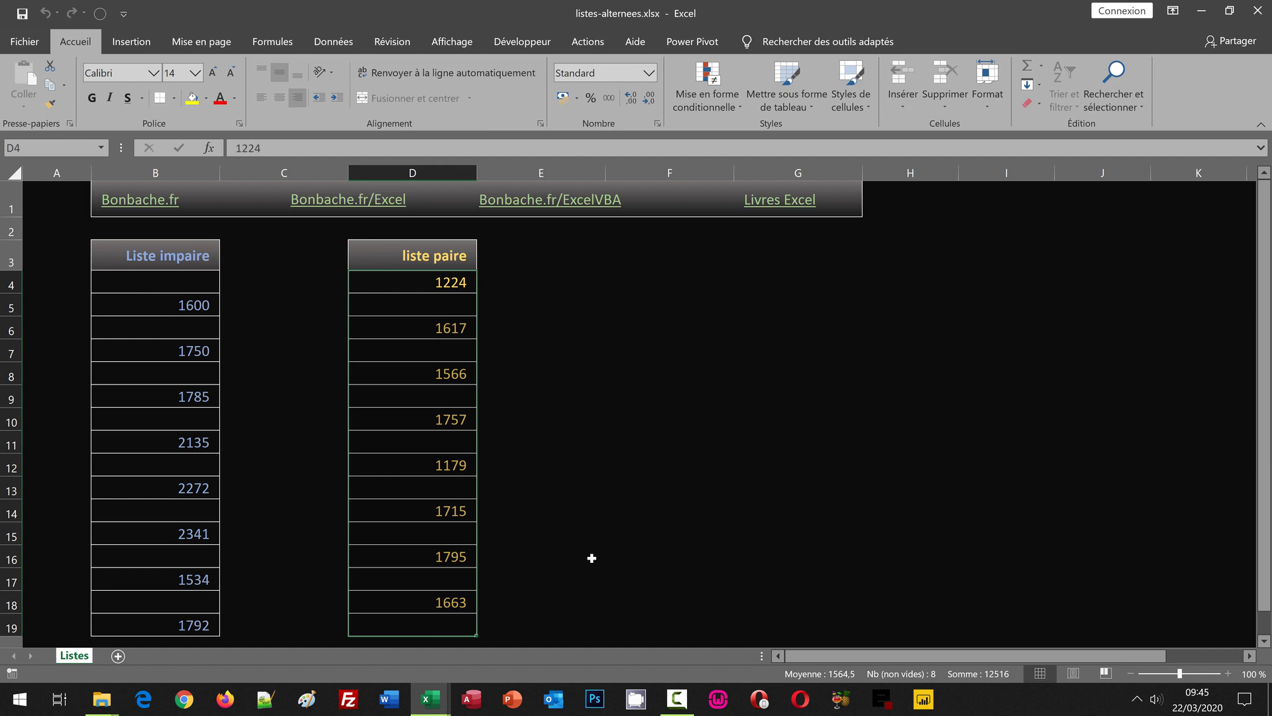
key("ctrl+c")
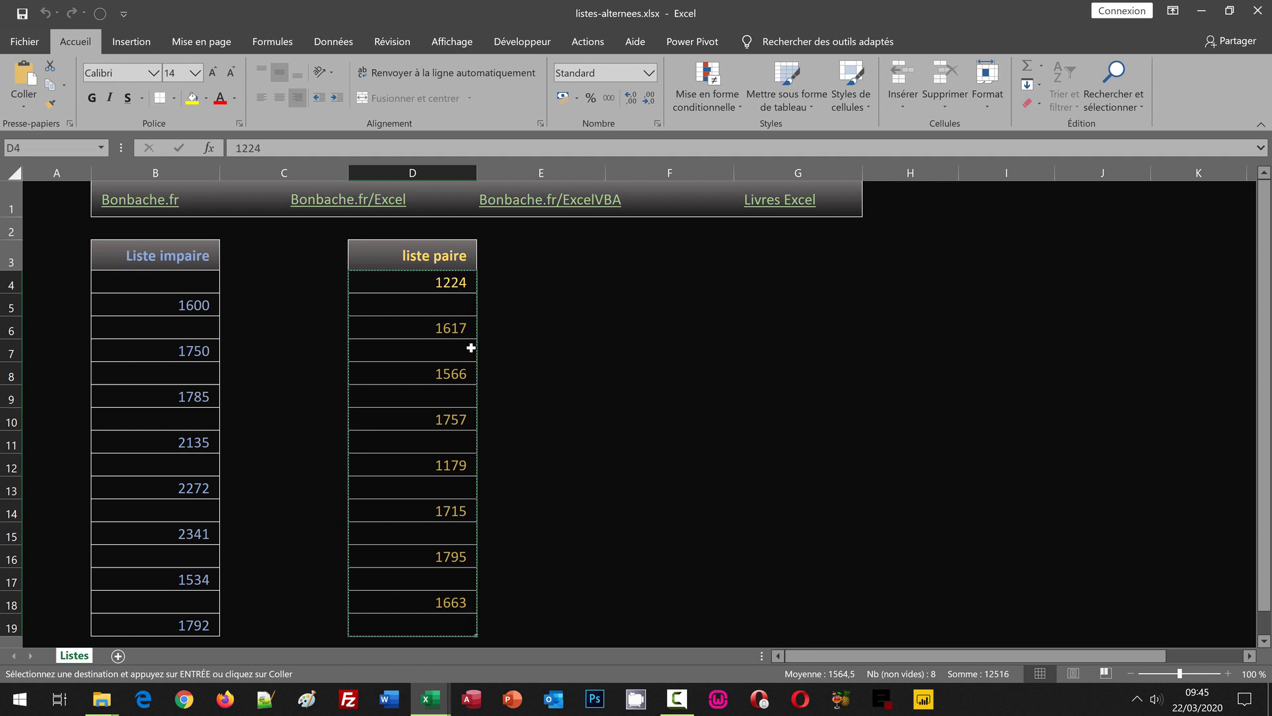
key("Escape")
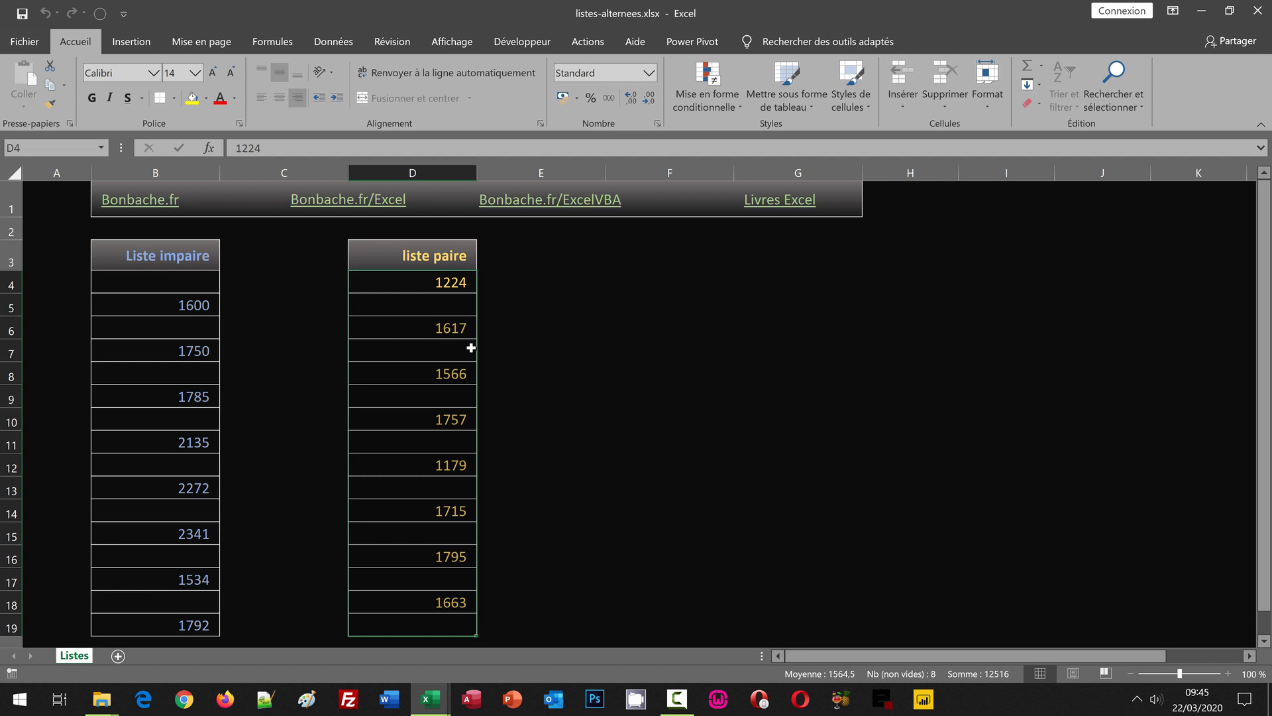
key("ctrl+c")
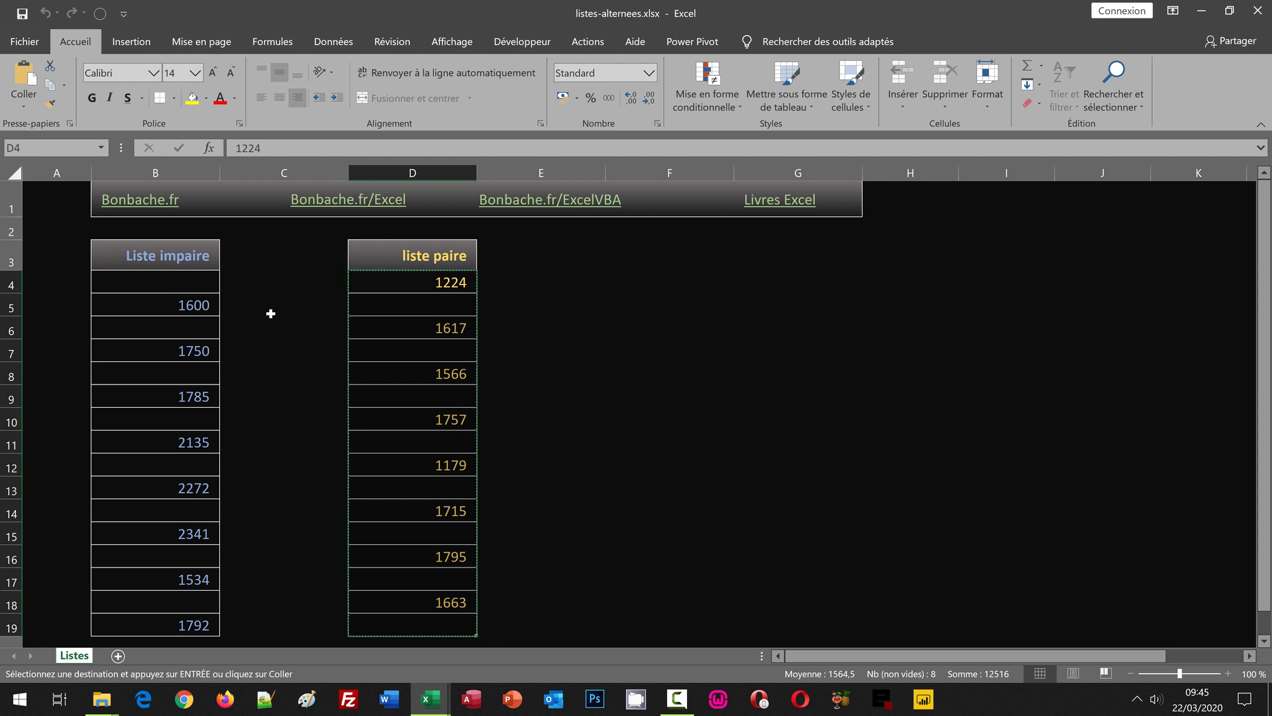
left_click(144, 283)
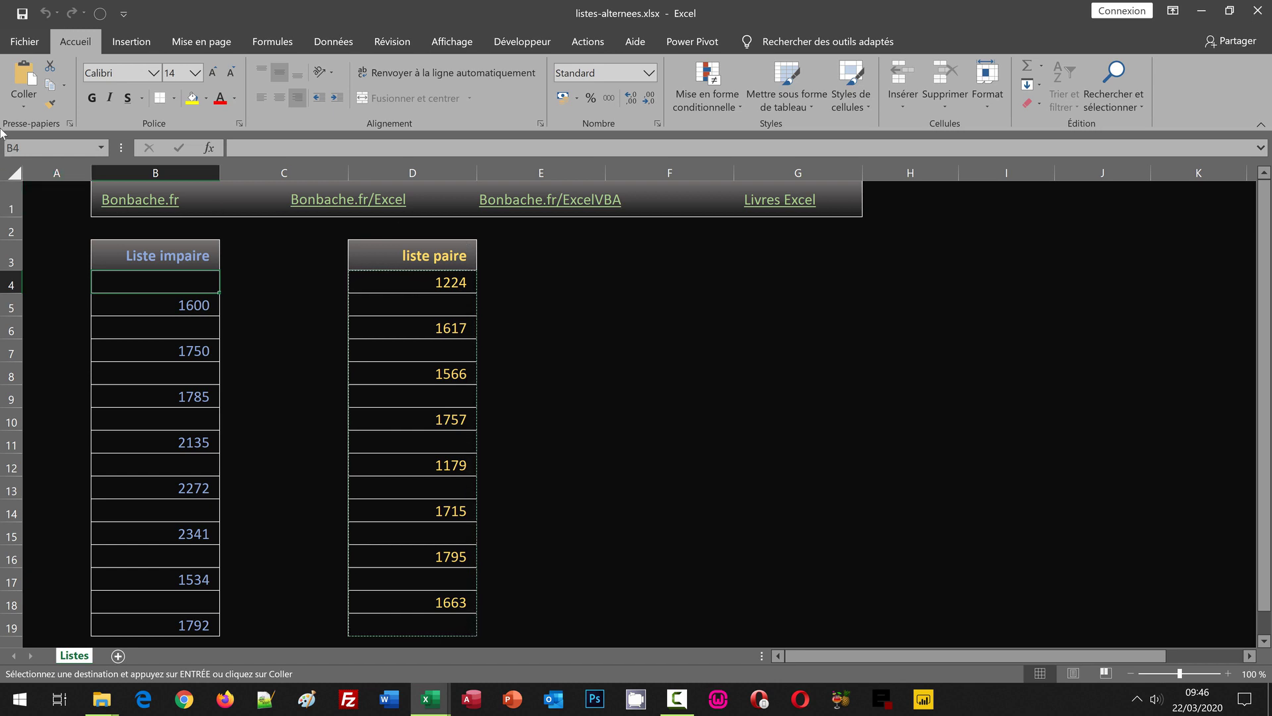
- Paste the even list into B4 using Collage spécial with Blancs non compris ticked
left_click(28, 106)
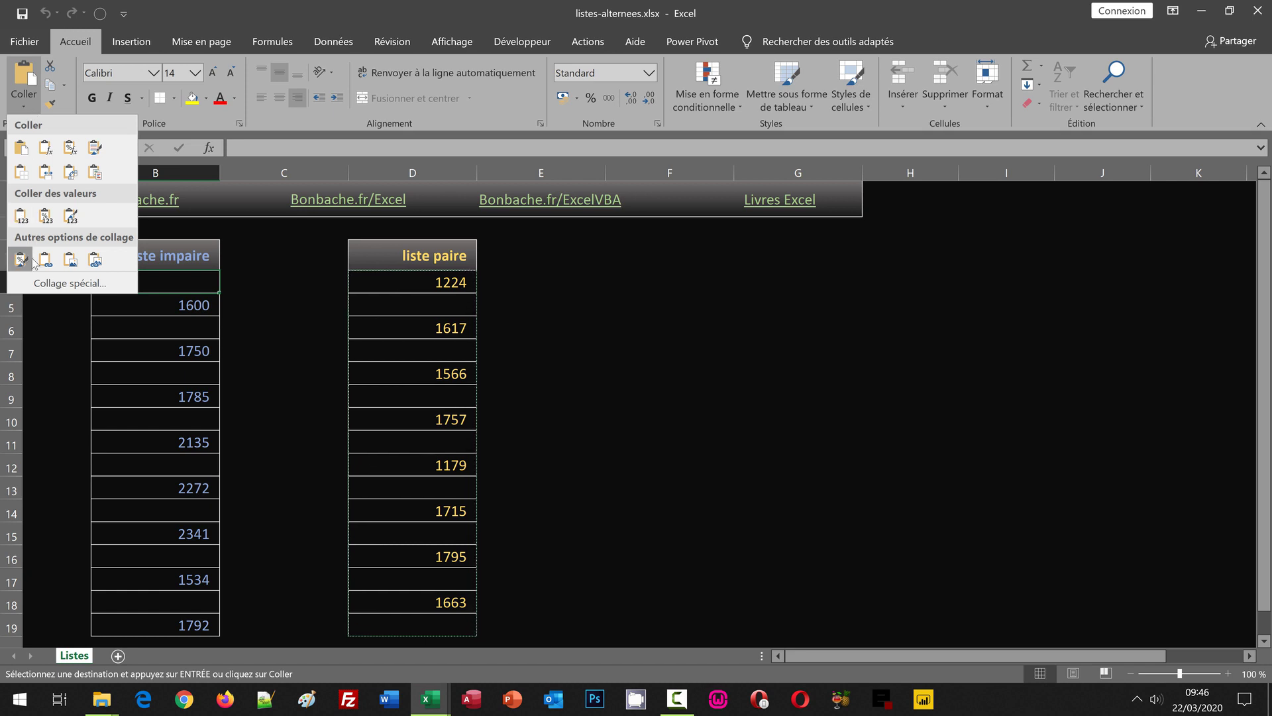
left_click(44, 284)
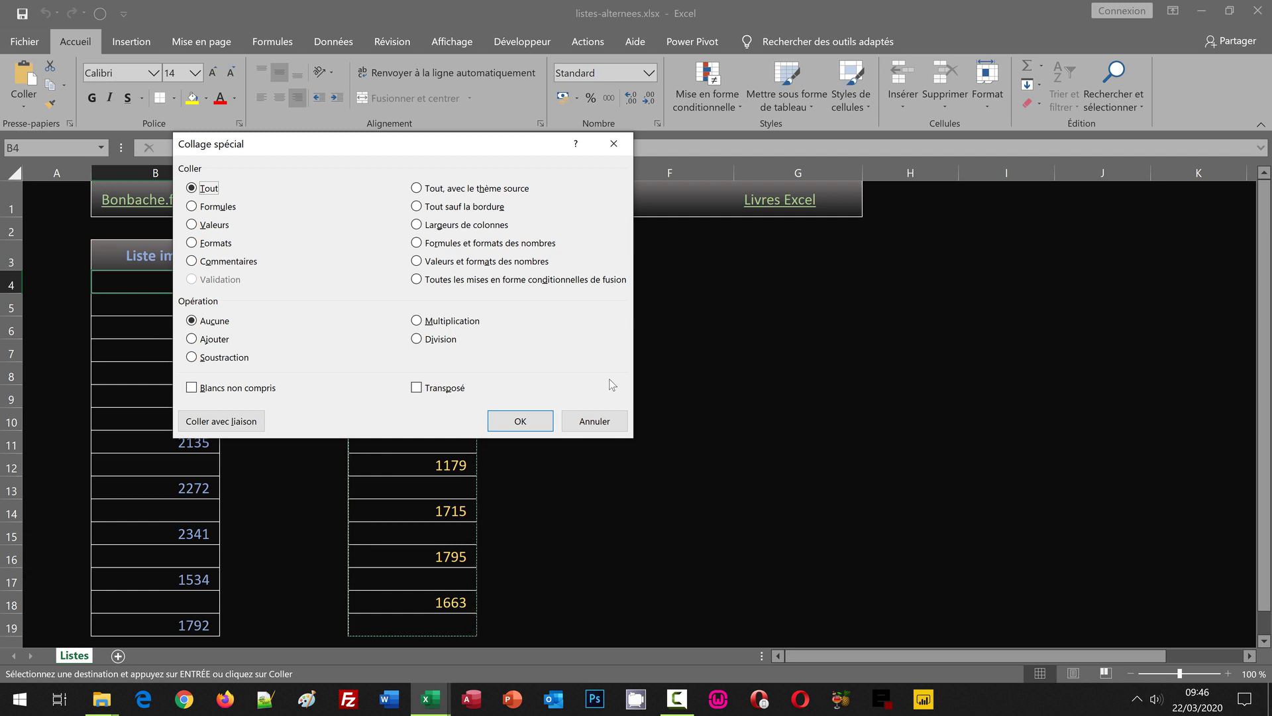
left_click(192, 388)
left_click(520, 421)
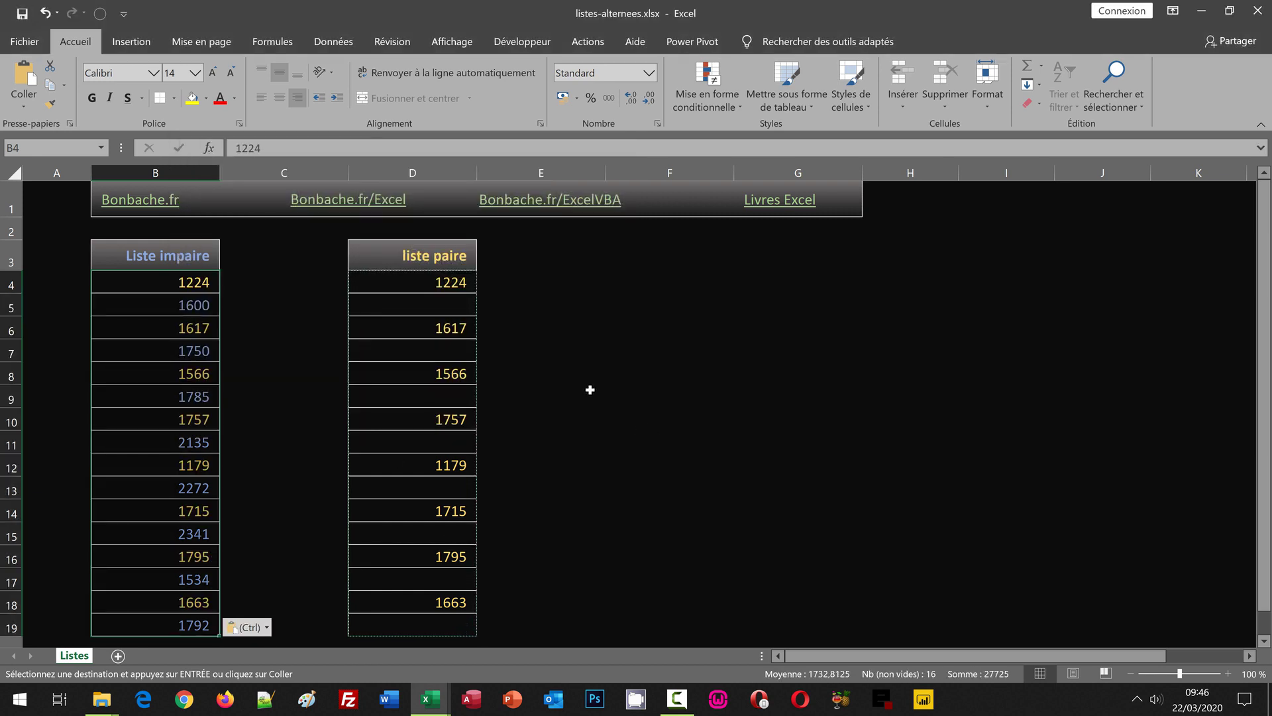
left_click(590, 379)
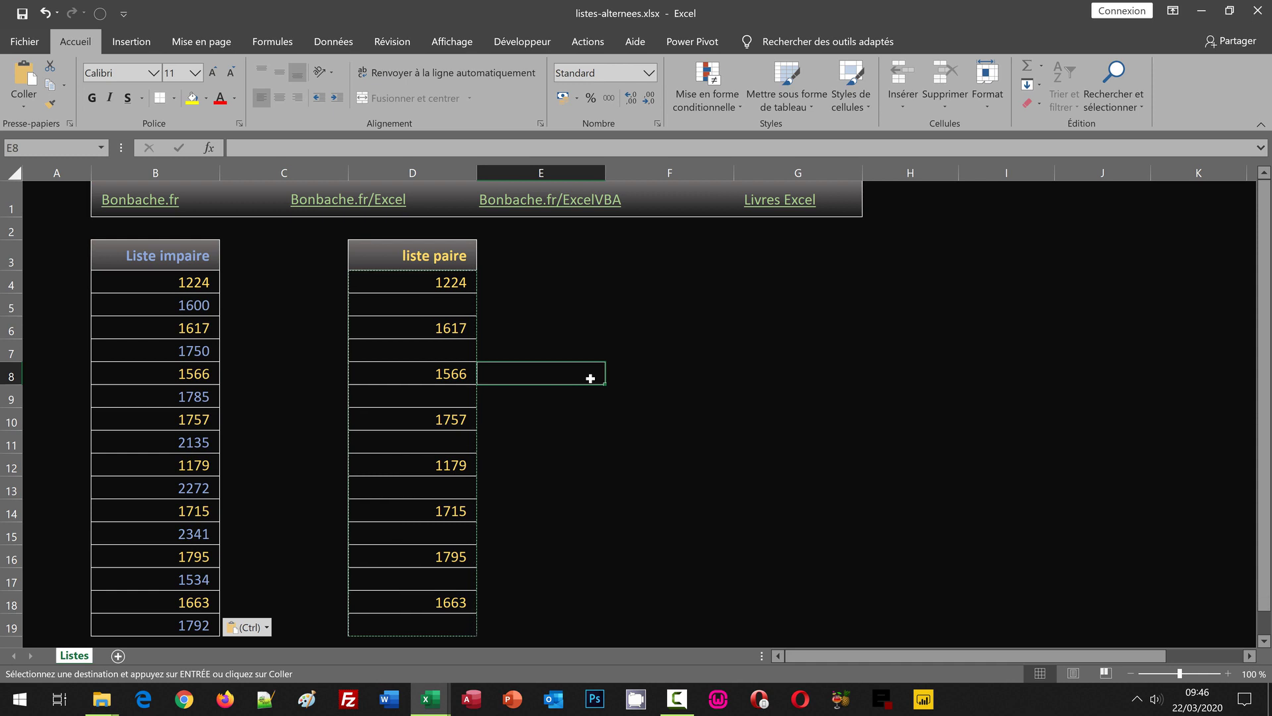
left_click(775, 358)
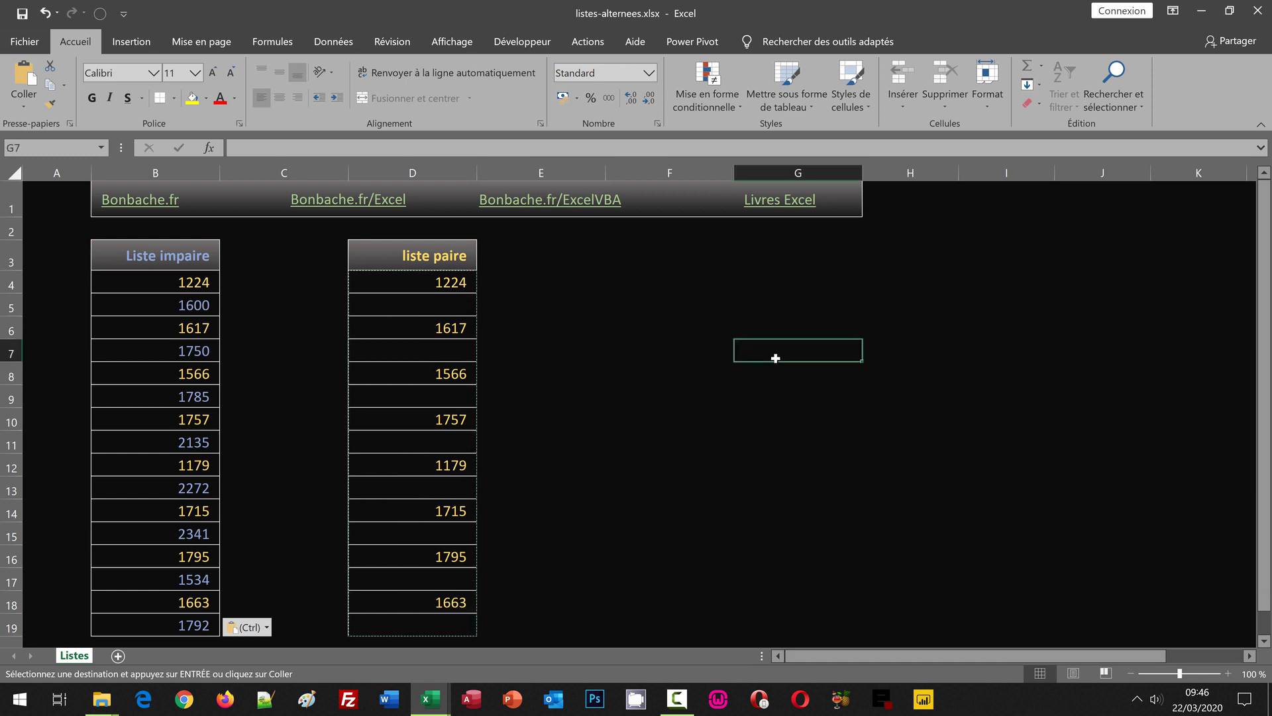